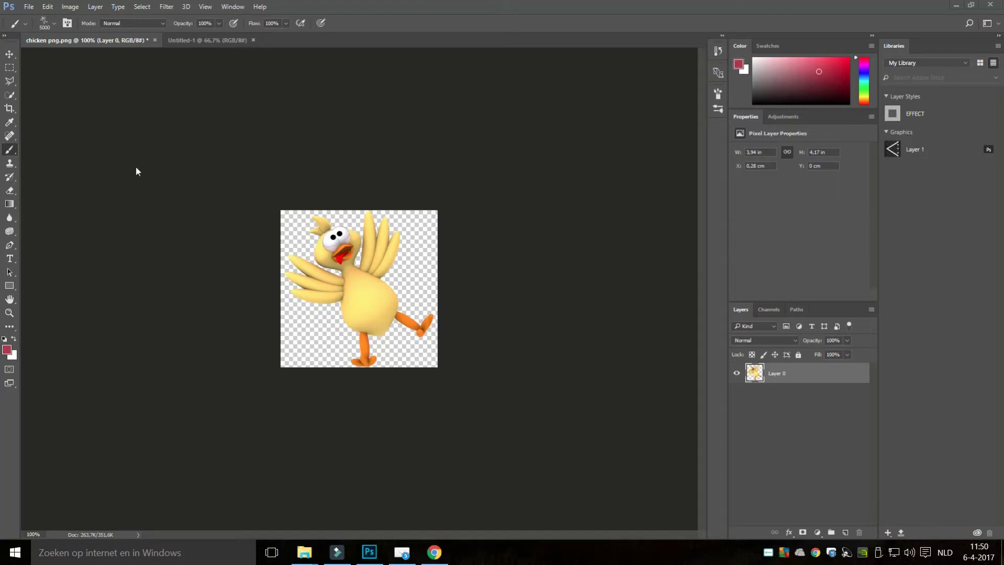
- Define a new brush preset from the chicken image and name it CrazyChicken
left_click(48, 6)
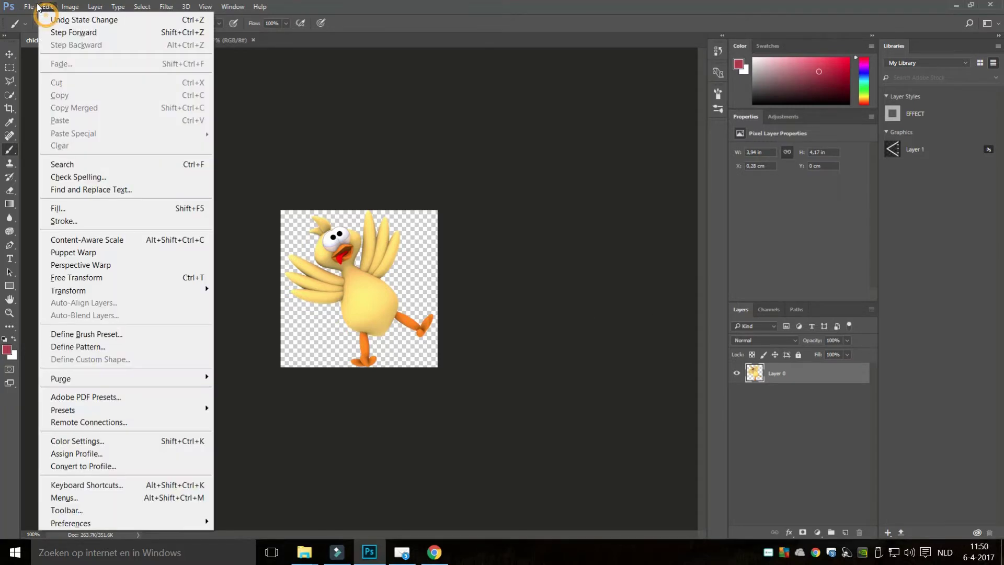
key("Down")
key("Down")
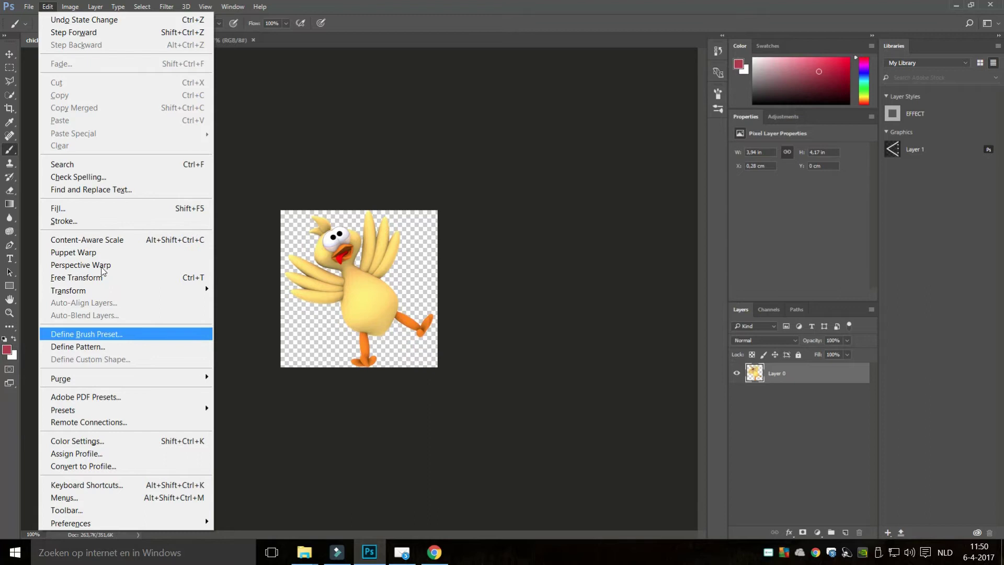
key("Return")
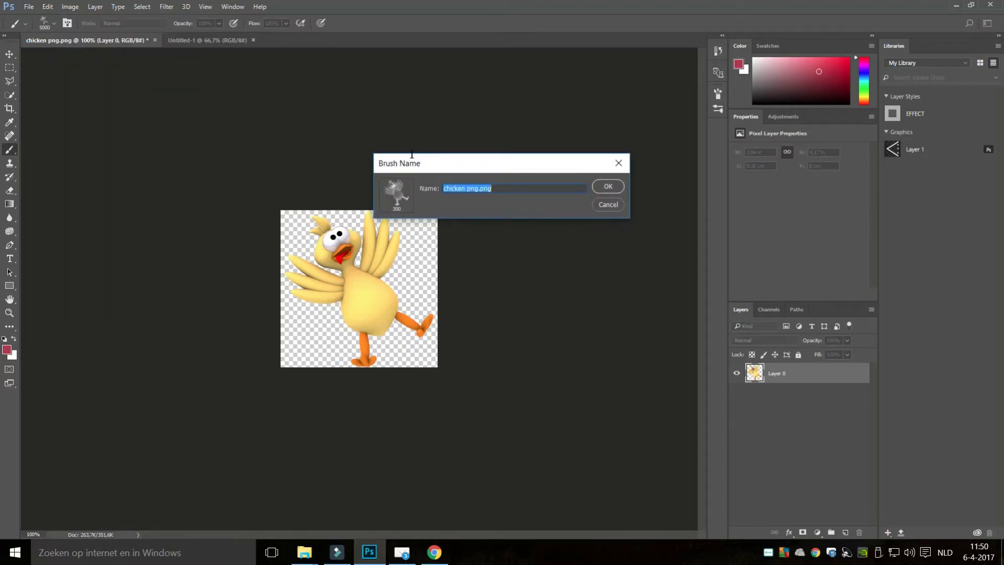
double_click(507, 184)
type("CrazyChicken")
- Save the CrazyChicken preset, then set the foreground colour to black (000000) on Untitled-1
left_click(608, 187)
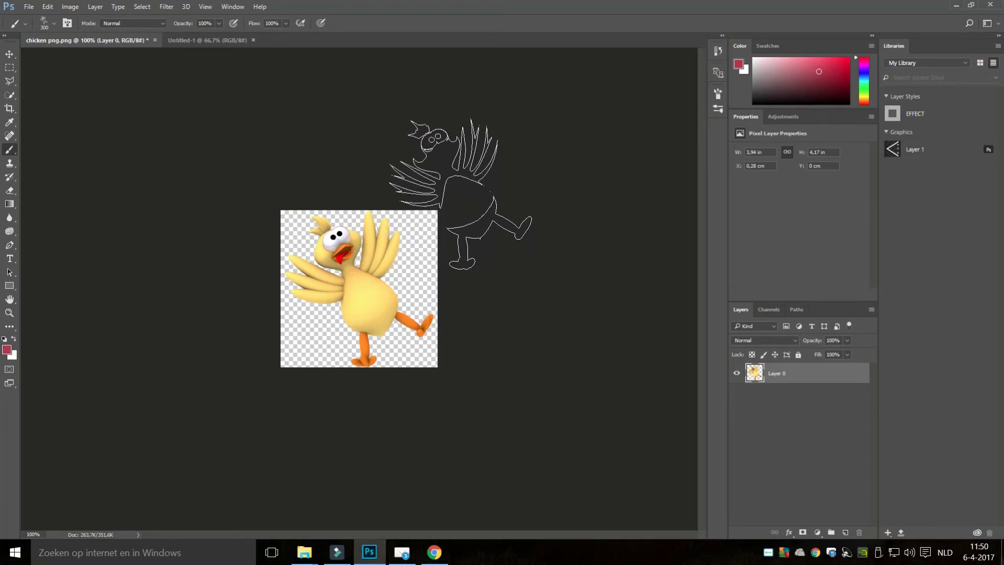
left_click(209, 40)
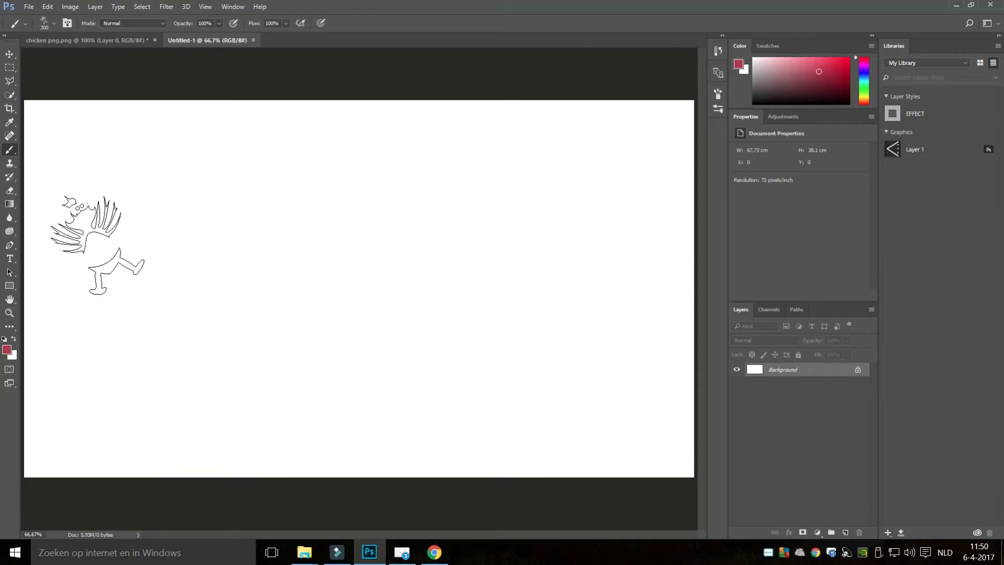
left_click(6, 349)
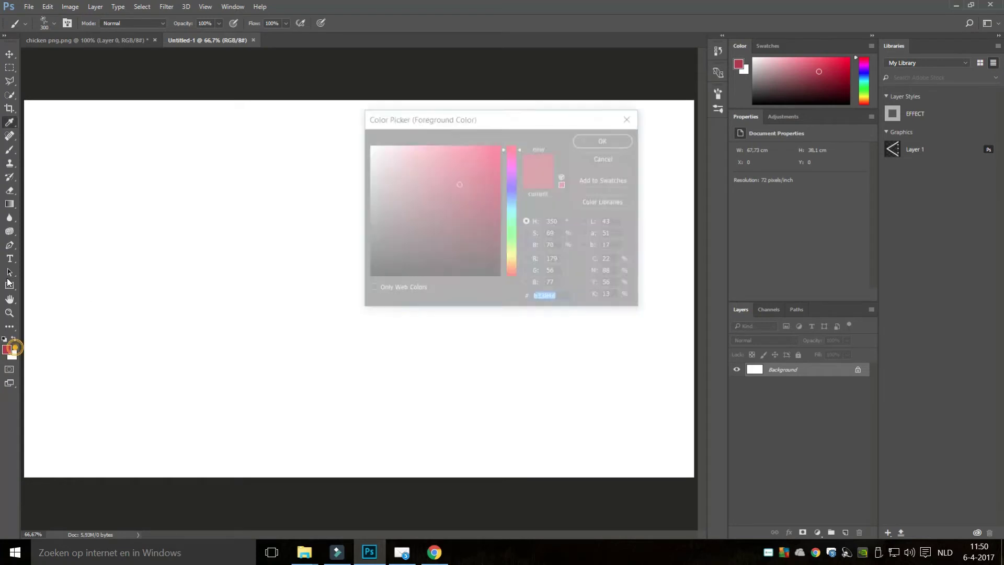
type("000000")
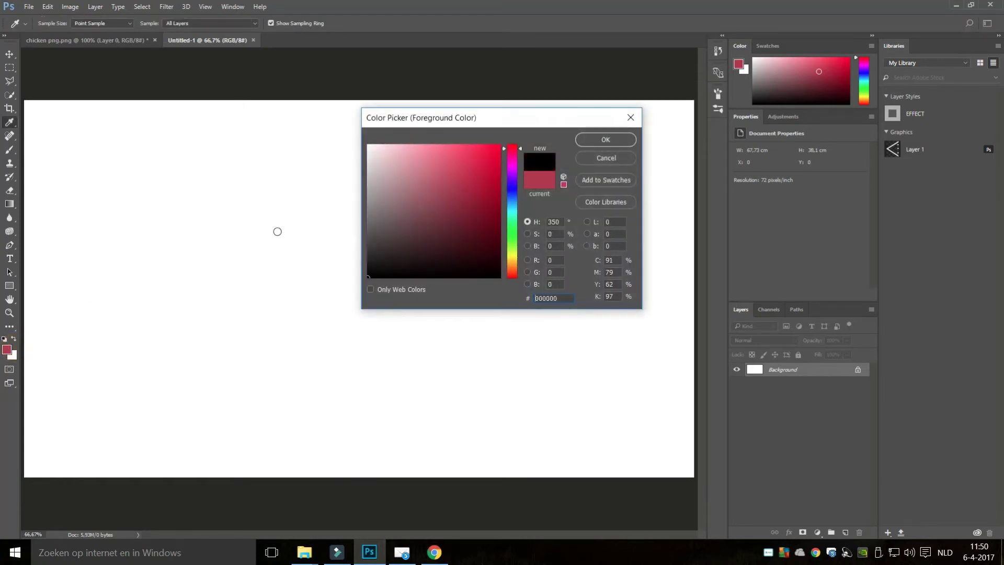
left_click(605, 139)
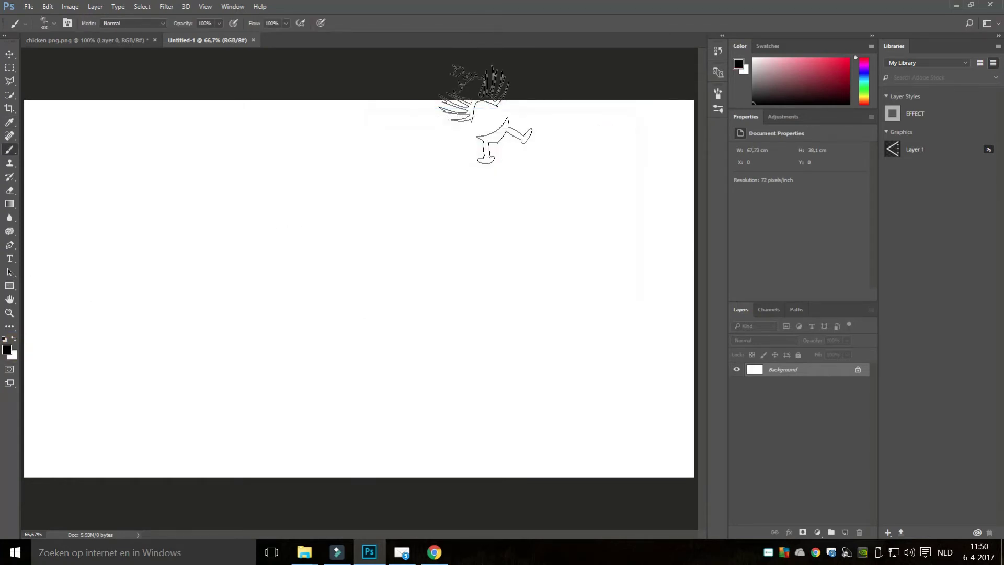
- Resize the chicken brush, trying 36 and 202 px before settling on 365 px
right_click(226, 201)
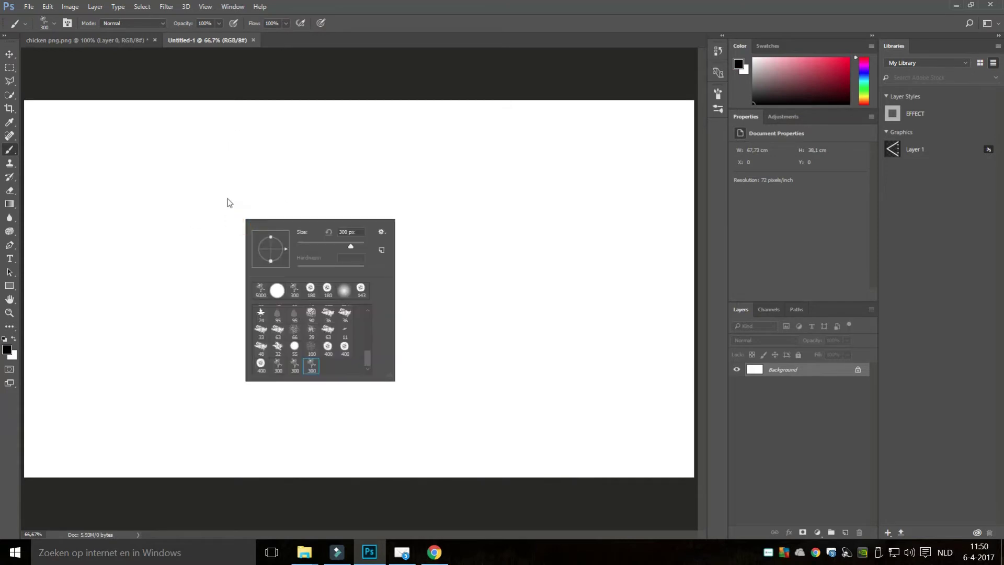
type("36")
key("Return")
left_click_drag(308, 246, 360, 246)
type("202")
key("Return")
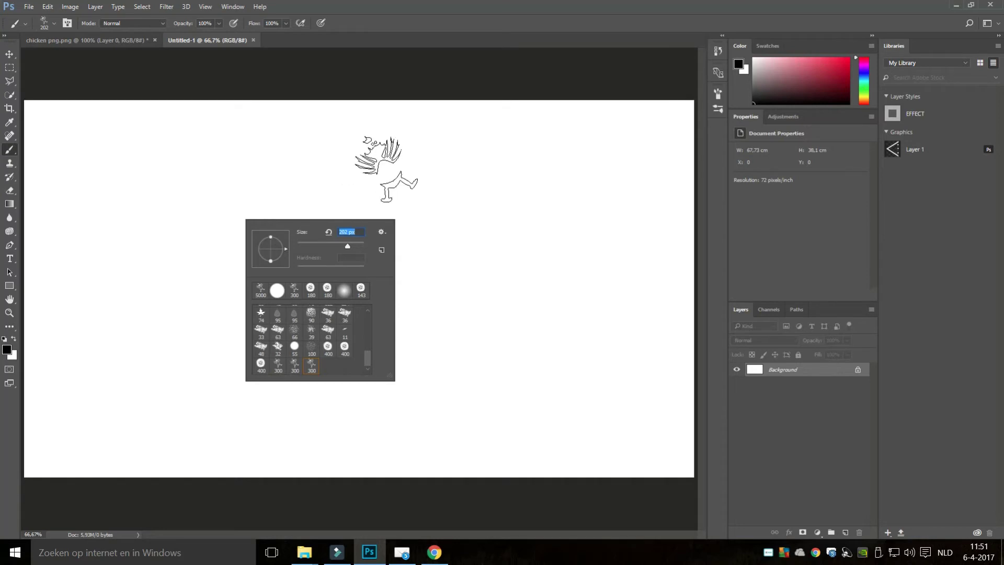
type("365")
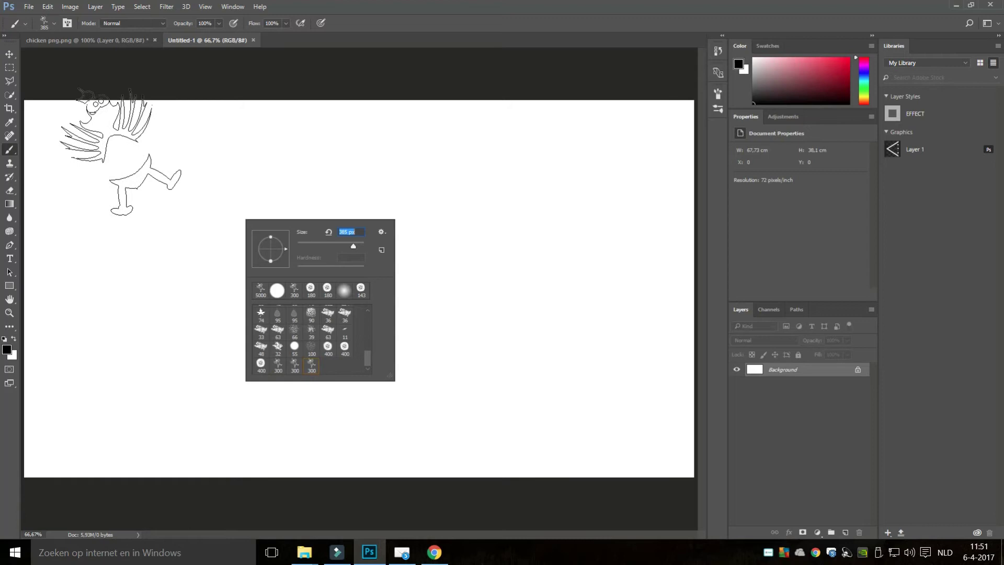
- Stamp four gray chickens across the top and one at lower left, undoing a smeared Shift-click row
left_click(148, 185)
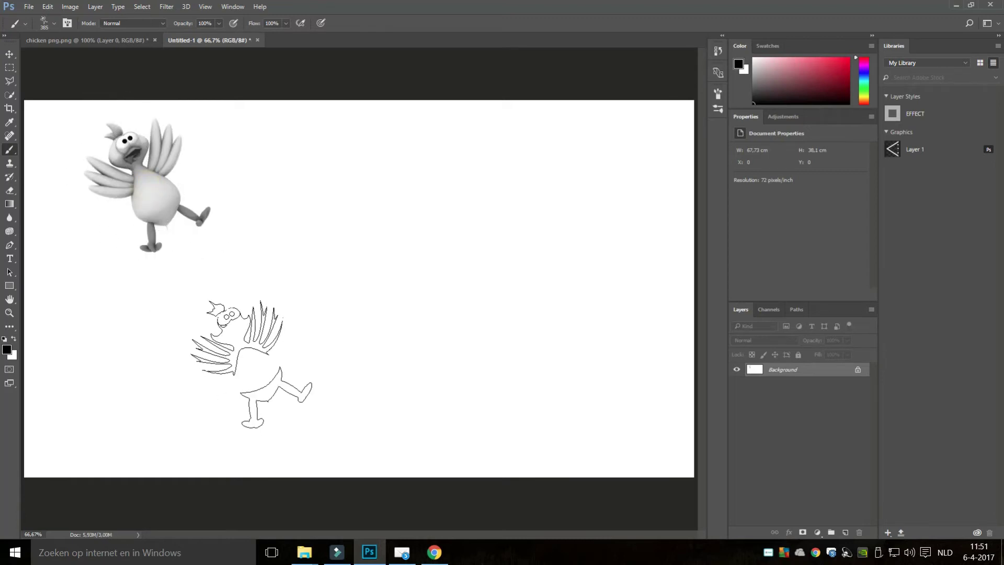
left_click(275, 178)
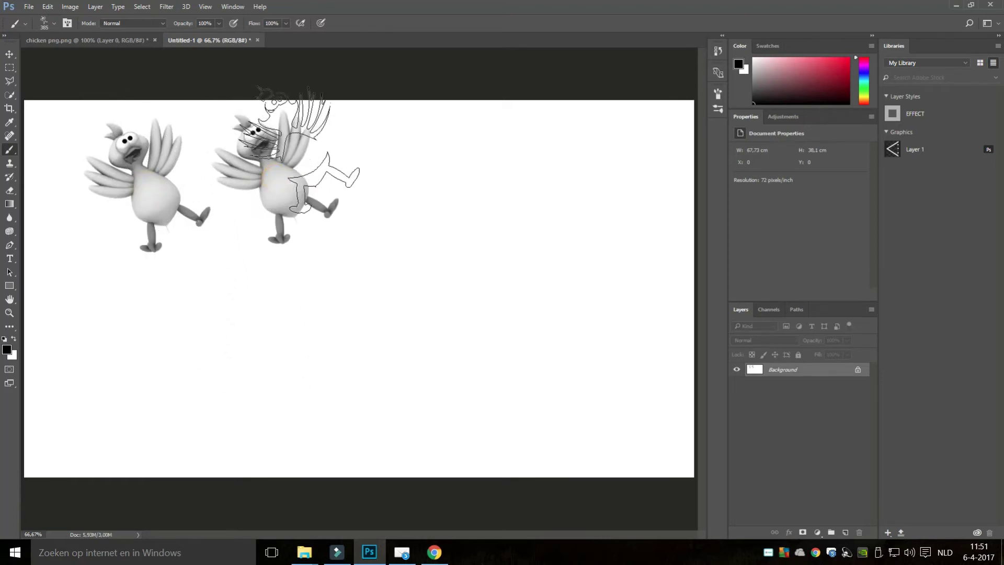
left_click(400, 174)
left_click(512, 173)
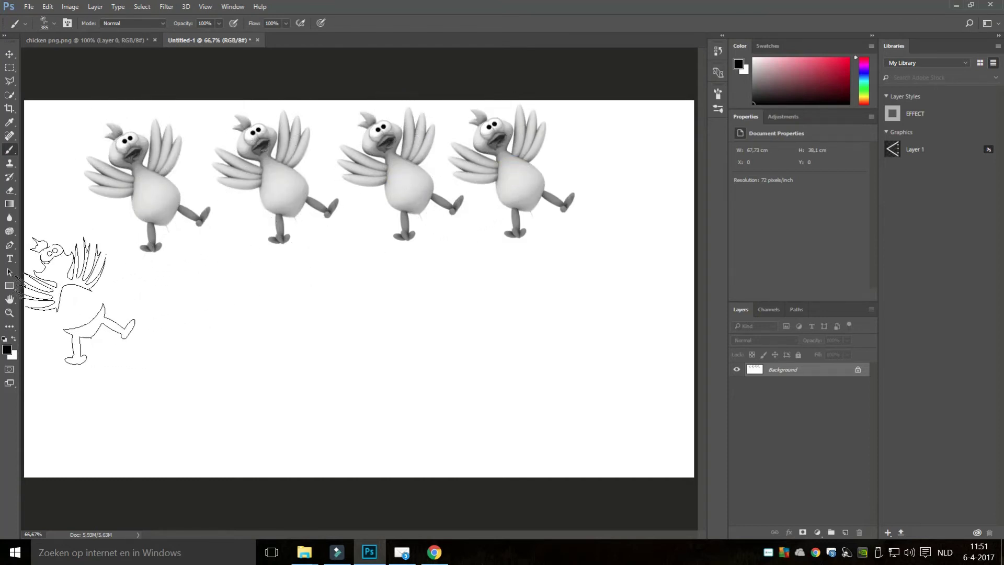
left_click(91, 372)
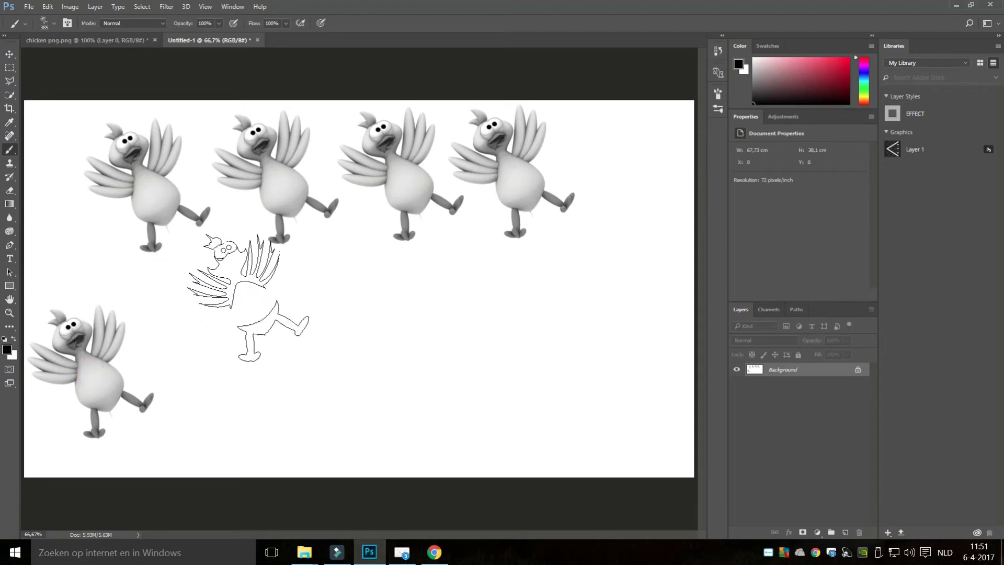
left_click(306, 371, "shift")
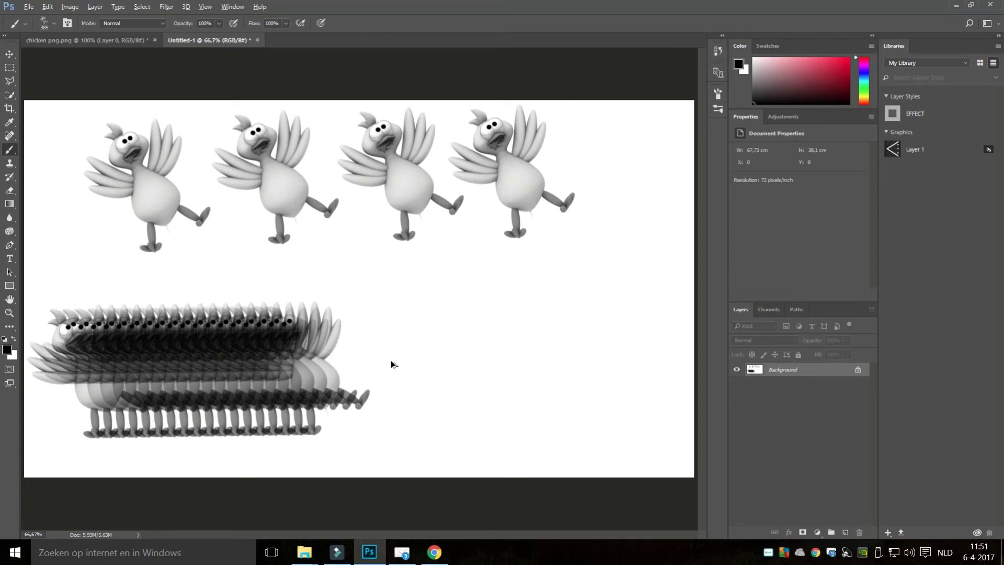
key("ctrl+z")
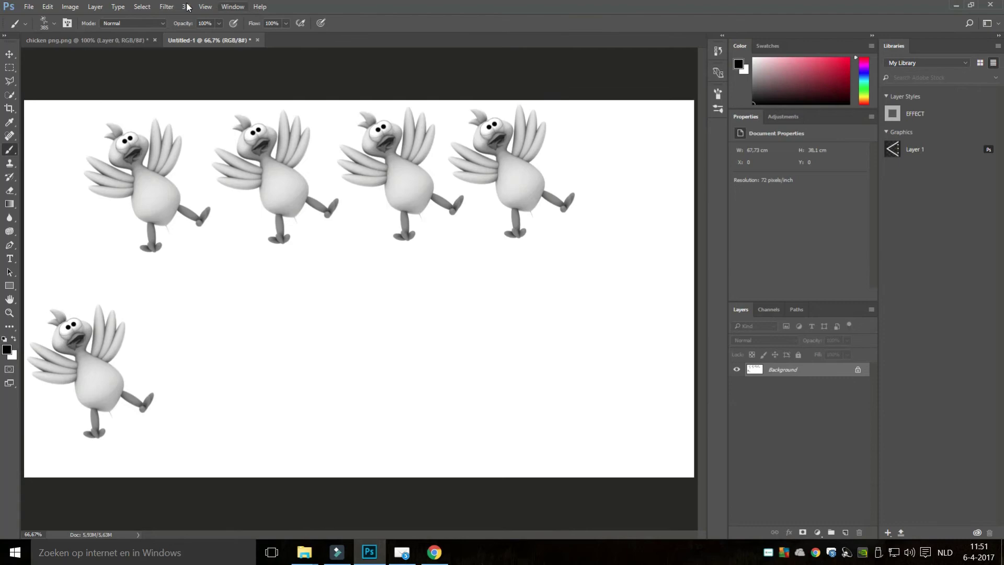
- Raise the CrazyChicken brush tip's spacing to 90% in the Brush panel
left_click(233, 6)
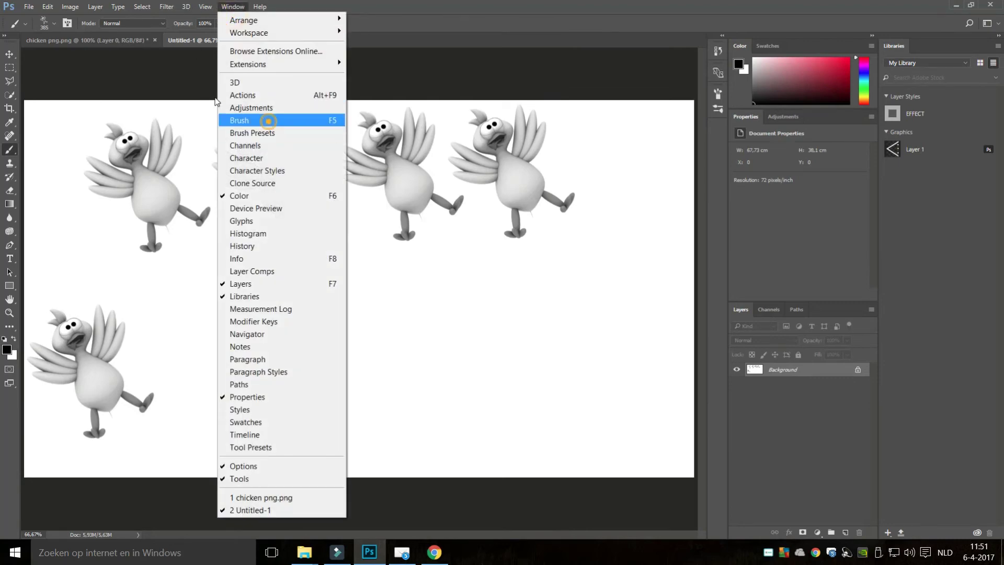
left_click(238, 120)
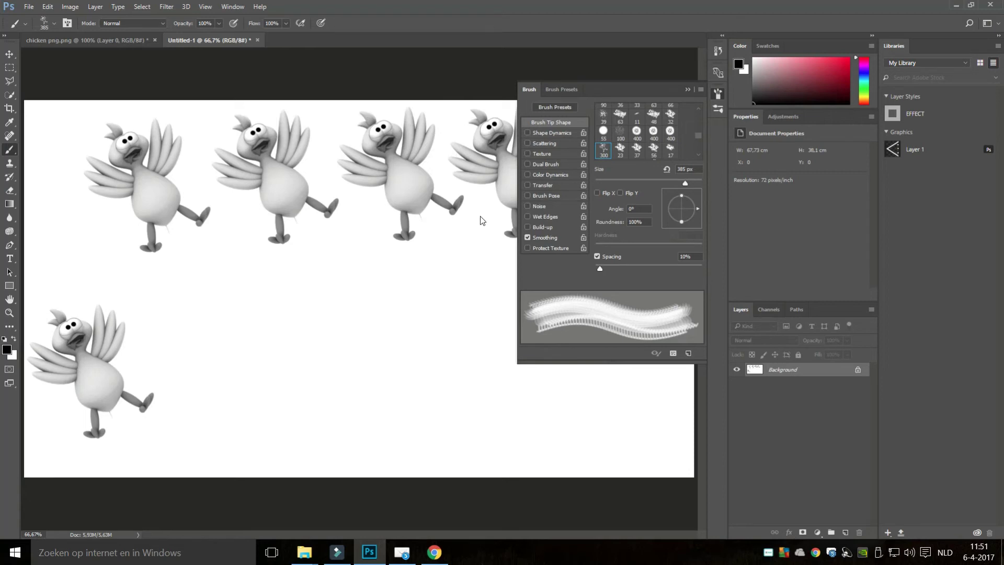
left_click_drag(600, 268, 647, 268)
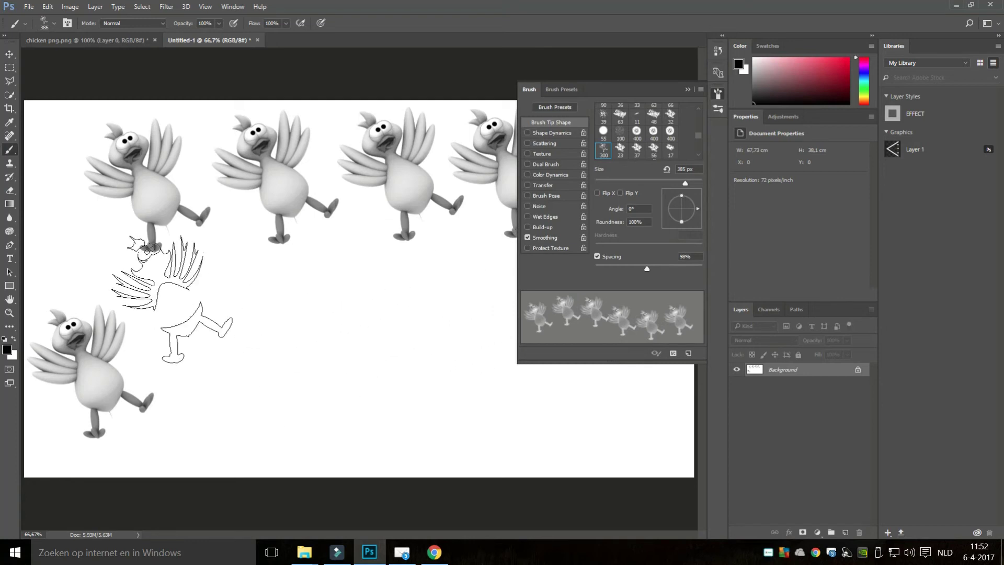
- Close the Brush panel and stamp an evenly spaced row of gray chickens along the bottom
left_click(549, 71)
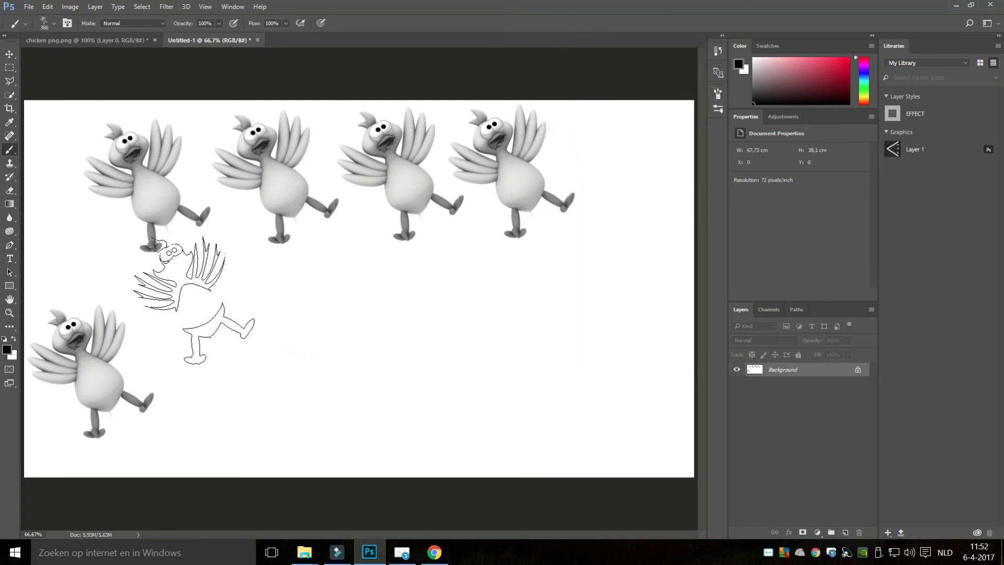
left_click(239, 372)
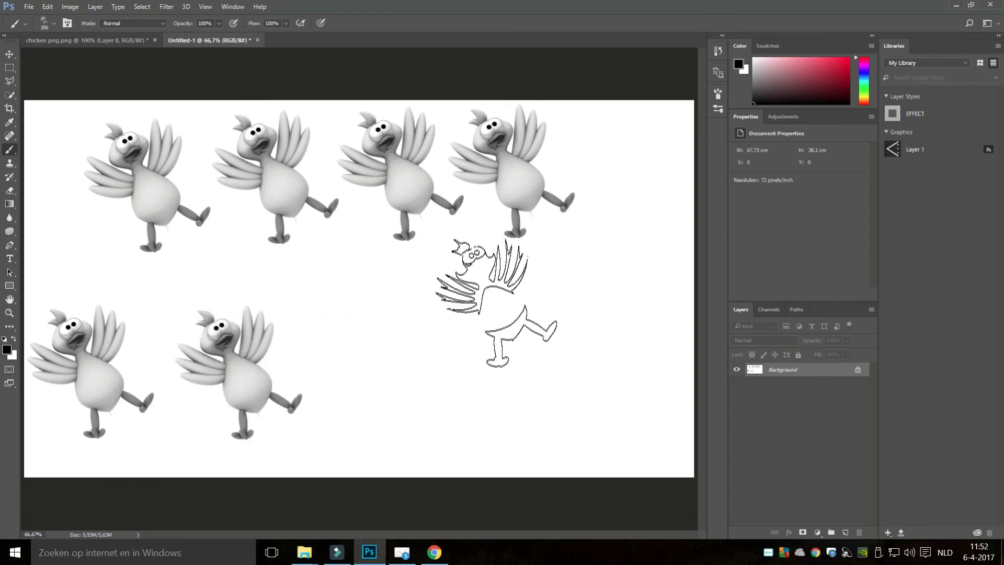
left_click(614, 375, "shift")
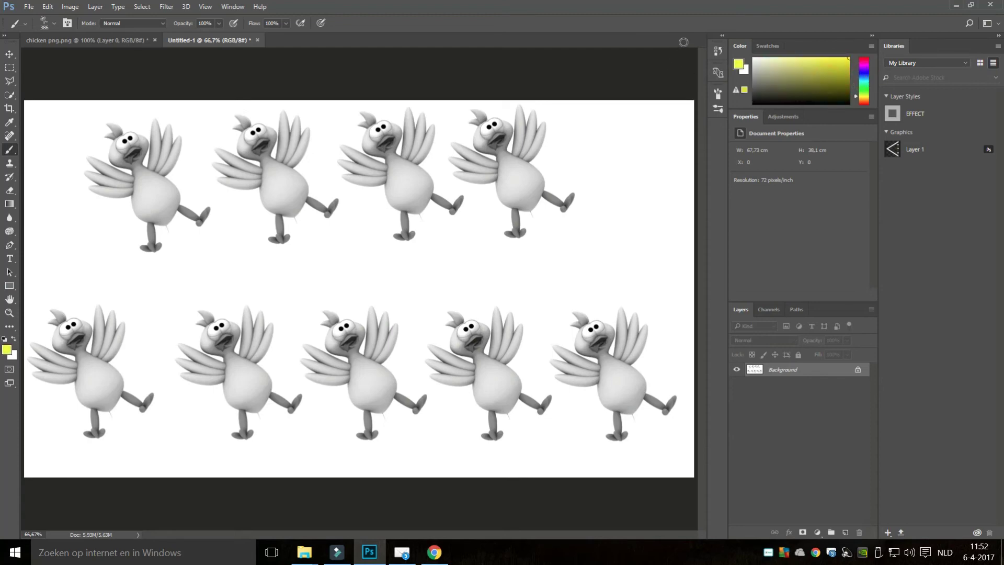
- Stamp a yellow chicken at the upper right of the canvas
left_click(629, 219)
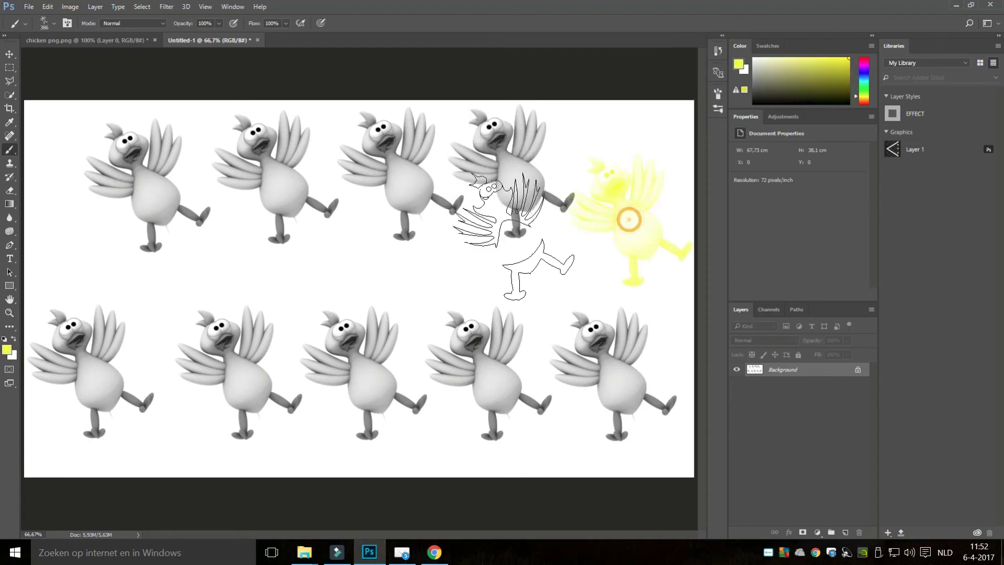